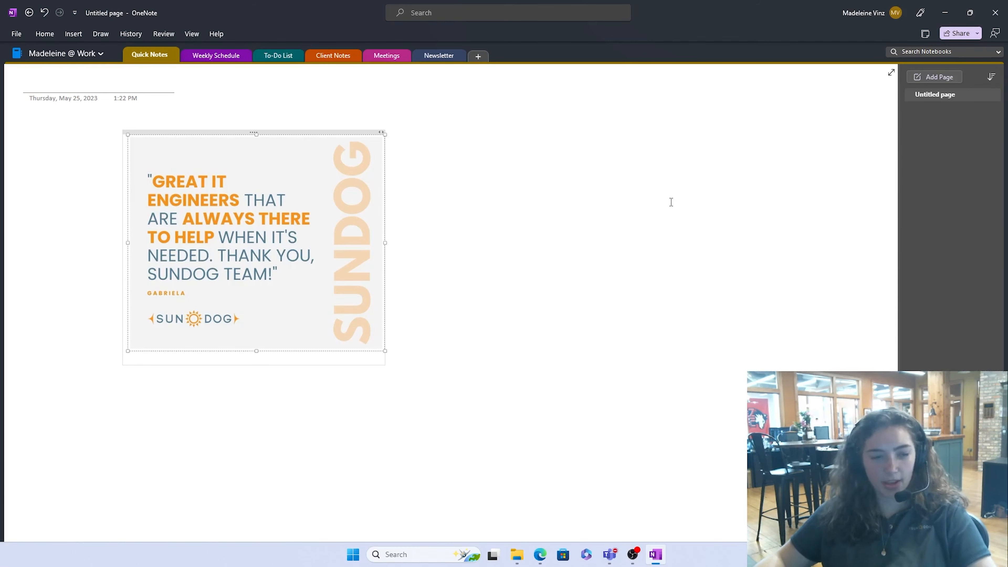
{"action": "left_click", "coordinate": [73, 34]}
{"action": "left_click", "coordinate": [412, 55]}
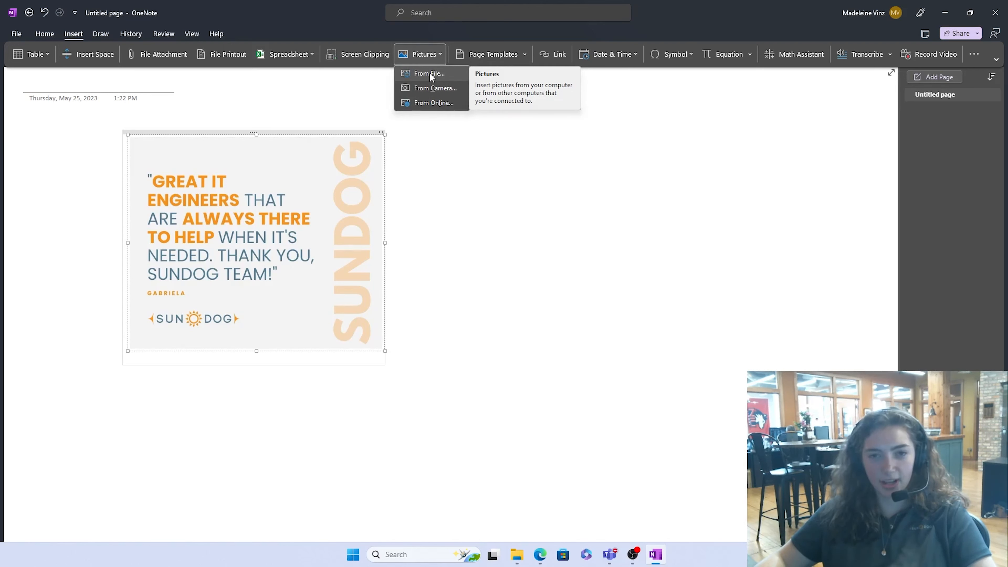
{"action": "left_click", "coordinate": [296, 123]}
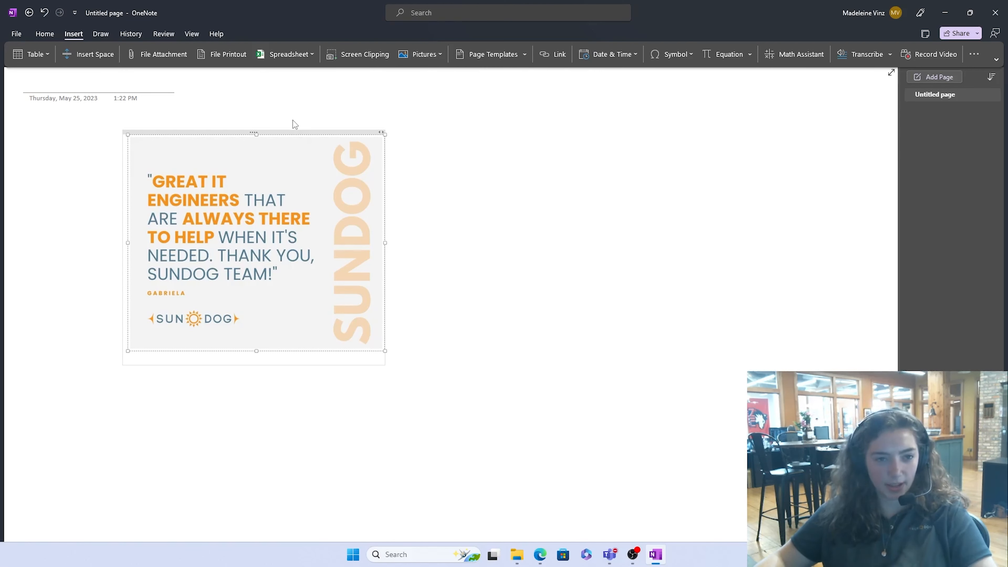
{"action": "left_click", "coordinate": [294, 138]}
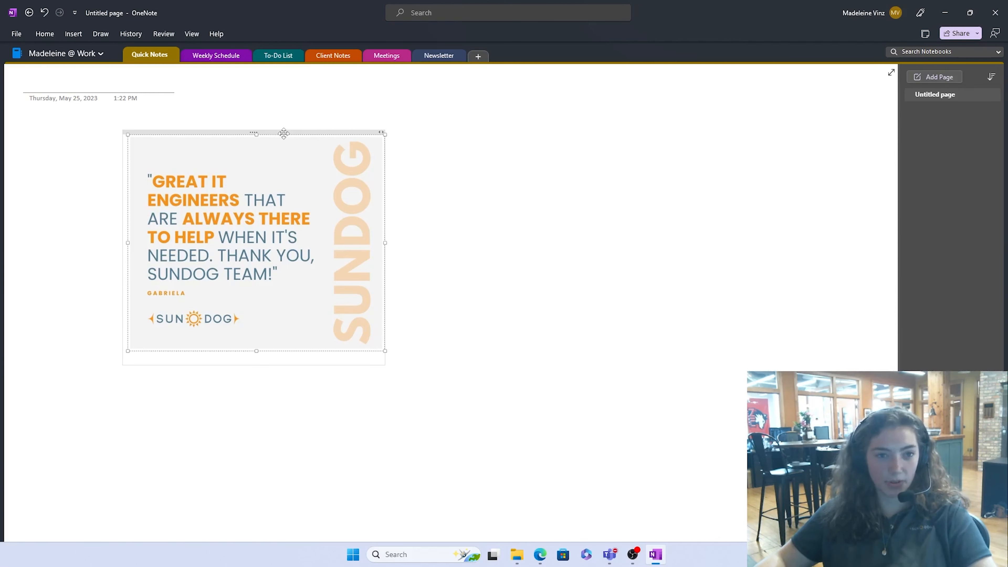
Move the quote picture closer to the page title and draw a red pen arrow on it pointing at the vertical SUNDOG lettering.
{"action": "left_click_drag", "start_coordinate": [283, 133], "coordinate": [247, 123]}
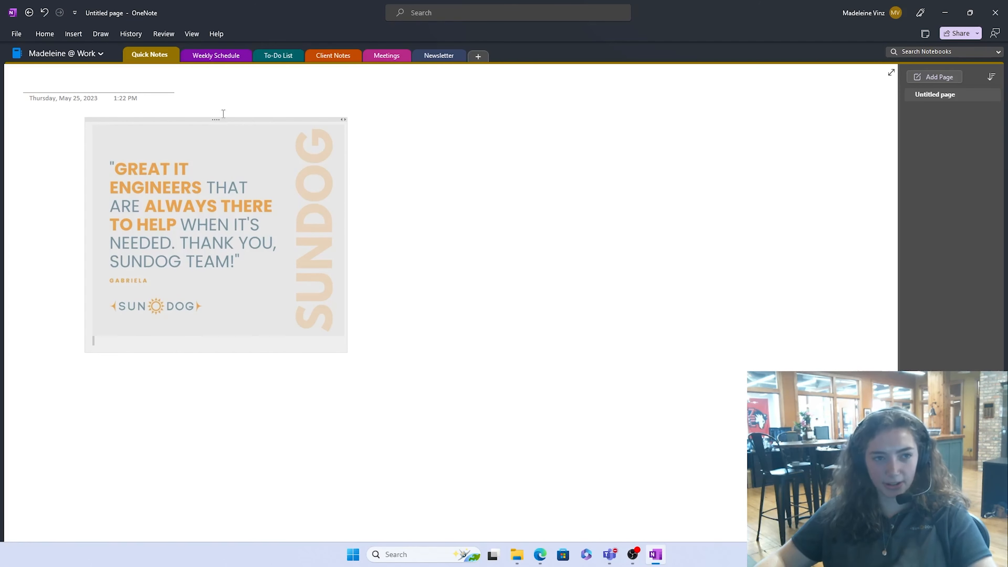
{"action": "left_click", "coordinate": [101, 34]}
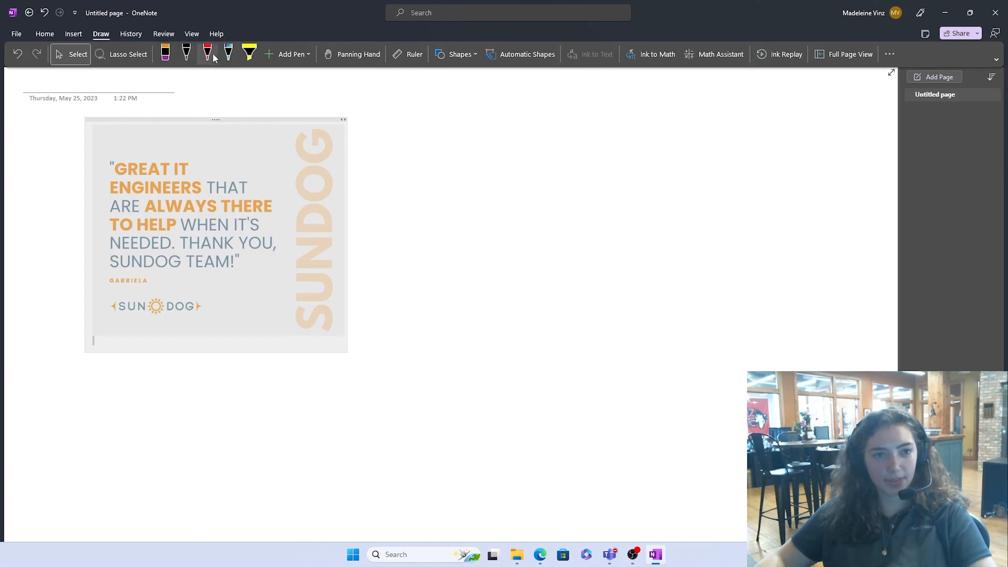
{"action": "left_click", "coordinate": [251, 144]}
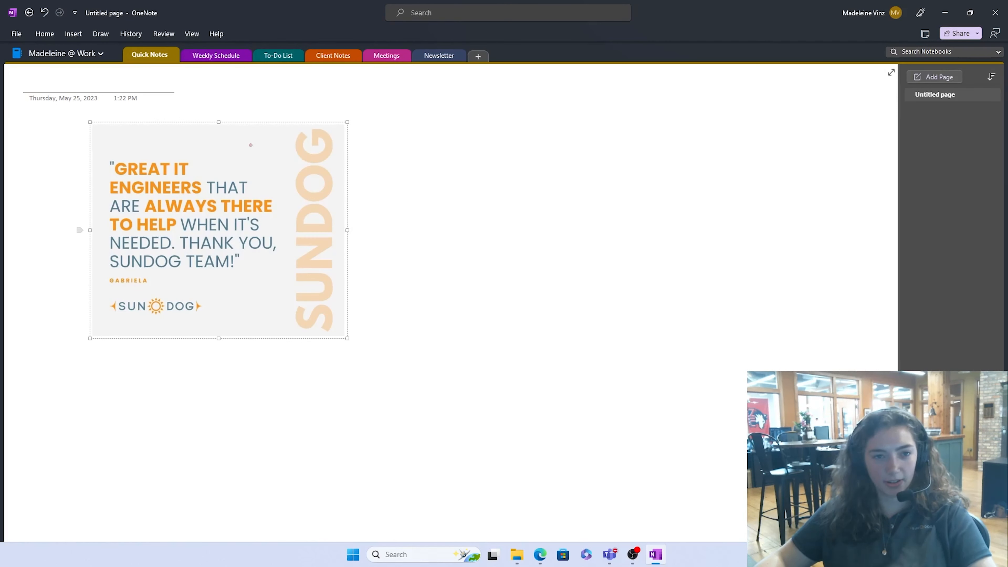
{"action": "mouse_move", "coordinate": [253, 146]}
{"action": "left_mouse_down"}
{"action": "mouse_move", "coordinate": [287, 167]}
{"action": "mouse_move", "coordinate": [283, 151]}
{"action": "mouse_move", "coordinate": [269, 171]}
{"action": "left_mouse_up"}
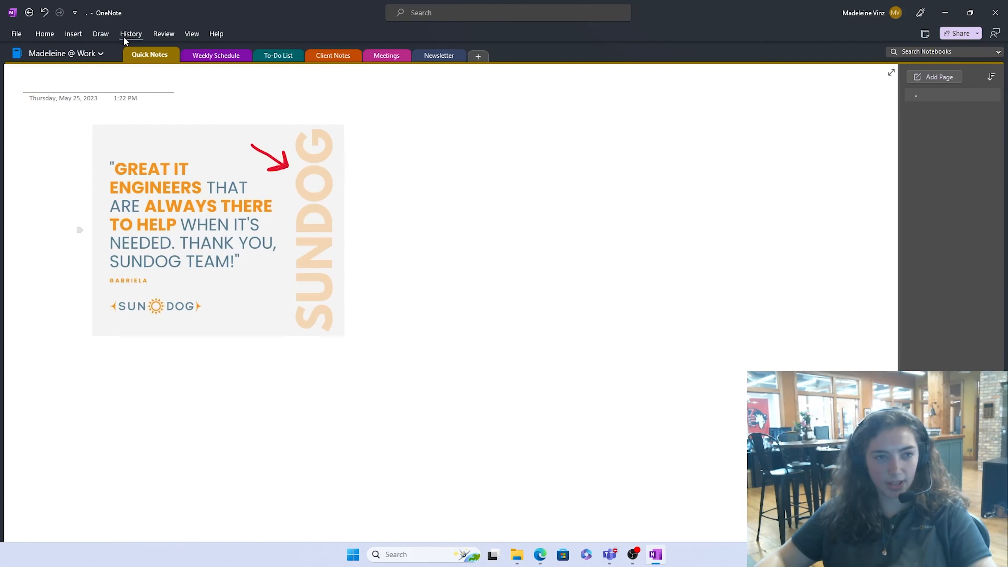
Shift the quote picture slightly under the red arrow and set it as the page background.
{"action": "left_click", "coordinate": [105, 36]}
{"action": "left_click", "coordinate": [81, 54]}
{"action": "left_click", "coordinate": [190, 153]}
{"action": "left_click_drag", "start_coordinate": [231, 119], "coordinate": [196, 120]}
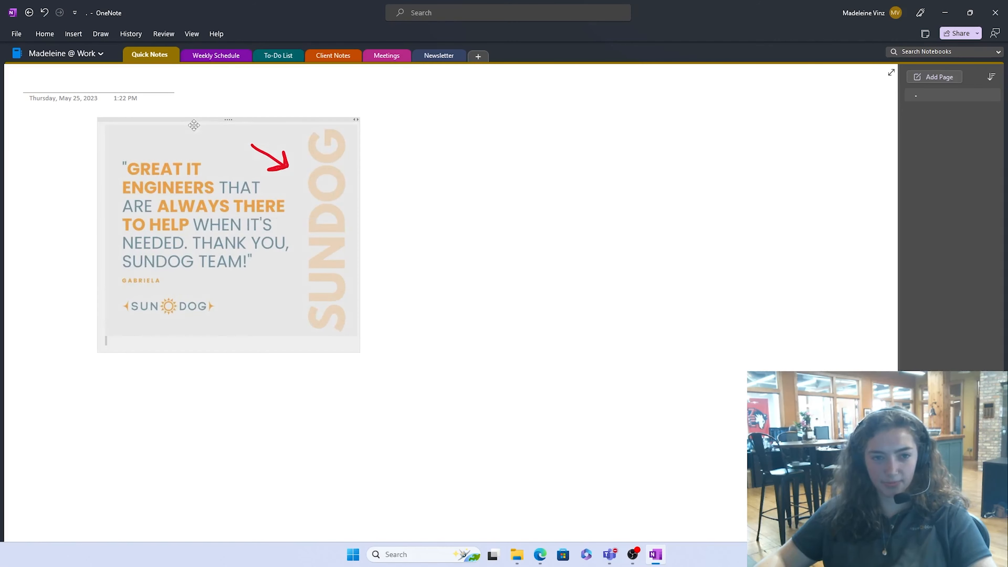
{"action": "left_click", "coordinate": [193, 177]}
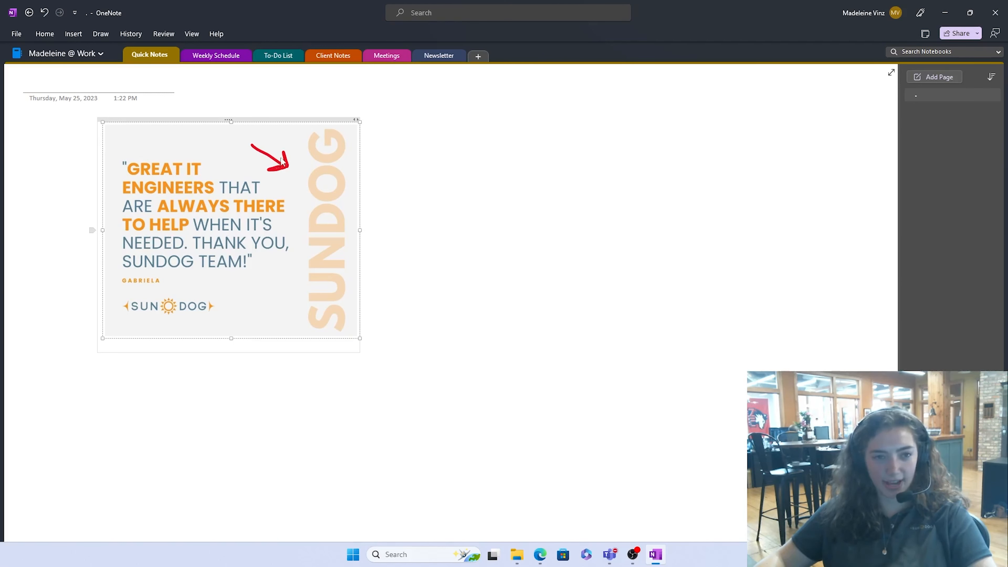
{"action": "right_click", "coordinate": [227, 225]}
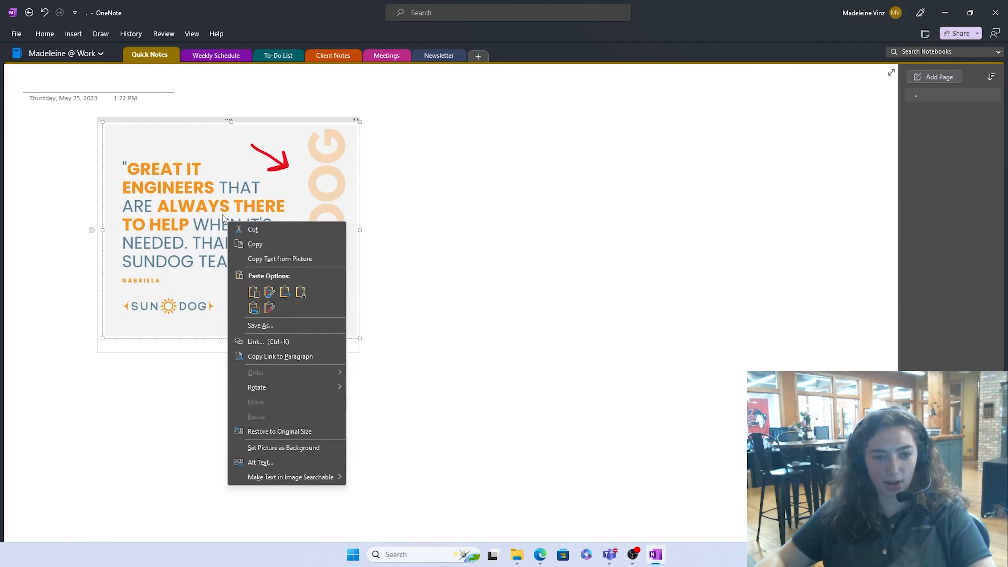
{"action": "left_click", "coordinate": [299, 448]}
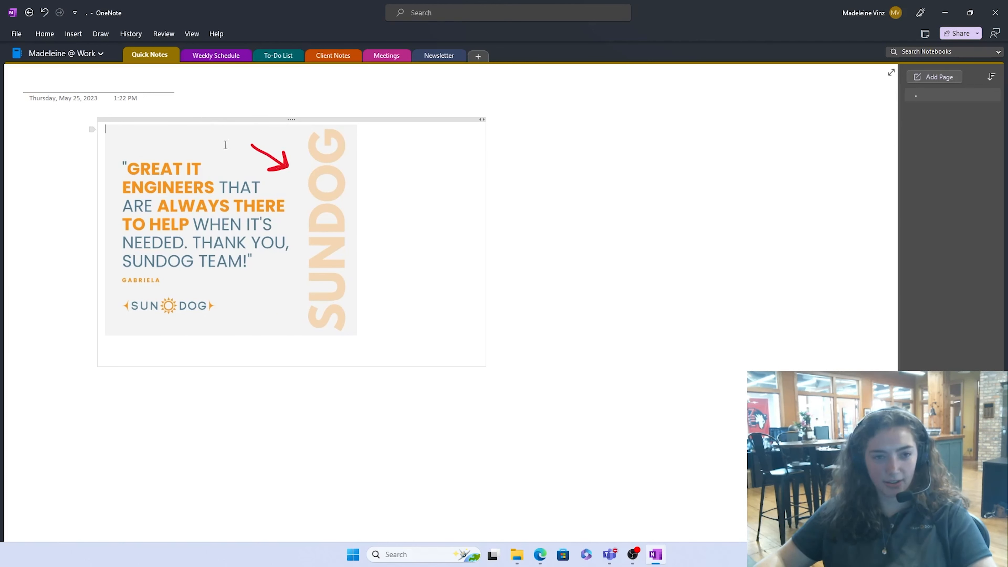
Write the note "Change colors" over the background picture and place it just above the Sundog logo.
{"action": "left_click_drag", "start_coordinate": [222, 120], "coordinate": [438, 144]}
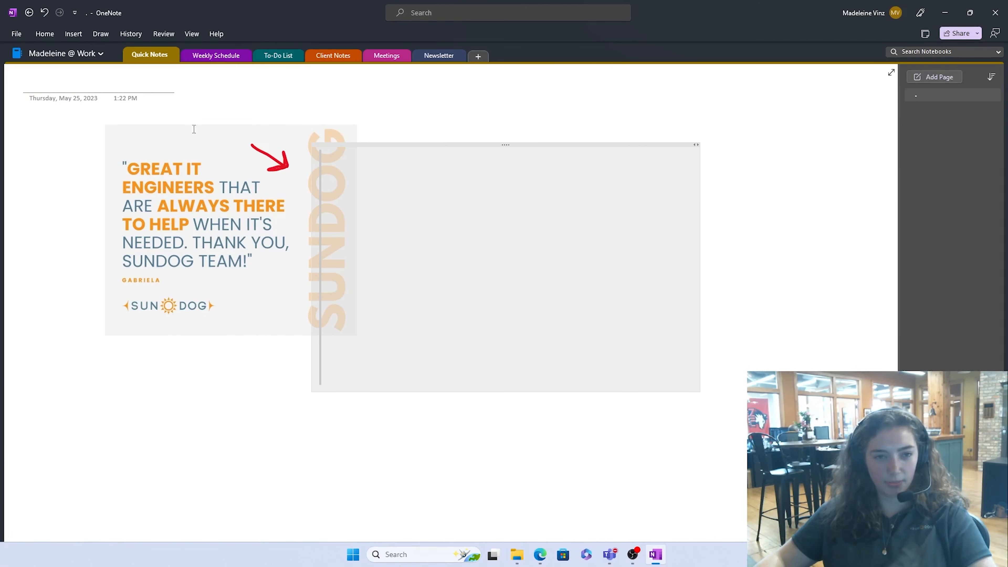
{"action": "left_click_drag", "start_coordinate": [443, 146], "coordinate": [227, 119]}
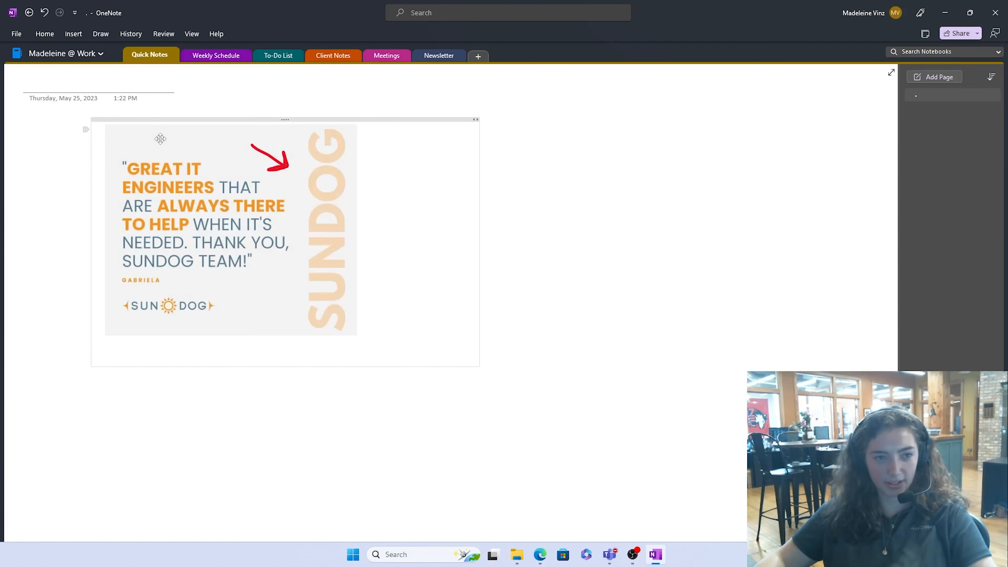
{"action": "type", "text": "Change"}
{"action": "key", "text": "Return"}
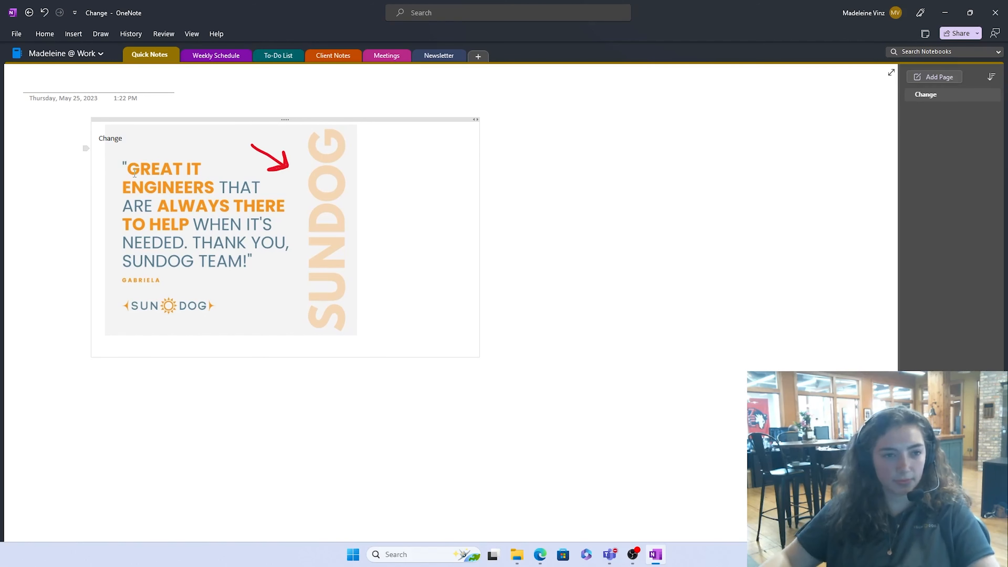
{"action": "left_click", "coordinate": [137, 141]}
{"action": "type", "text": "colors"}
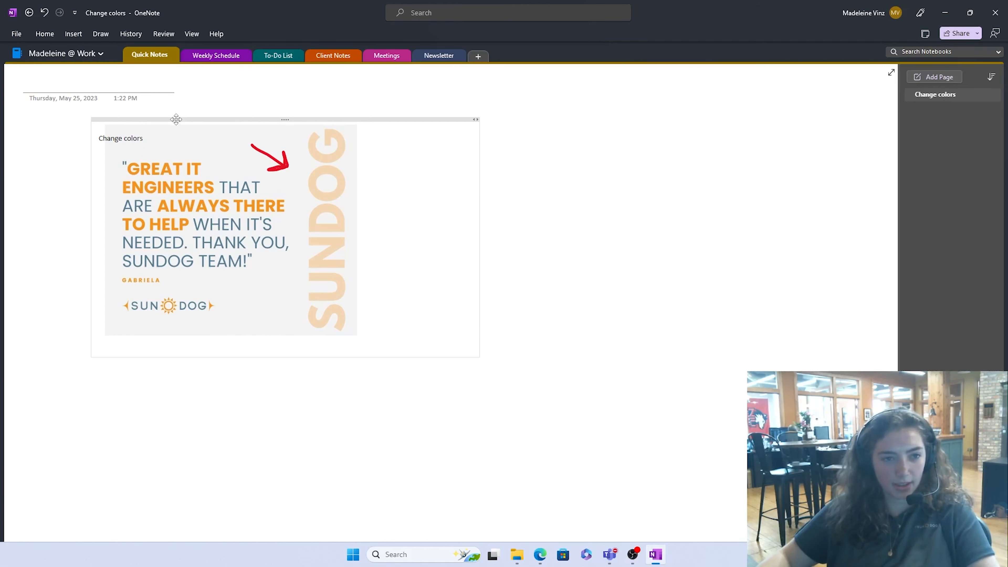
{"action": "left_click_drag", "start_coordinate": [176, 119], "coordinate": [264, 274]}
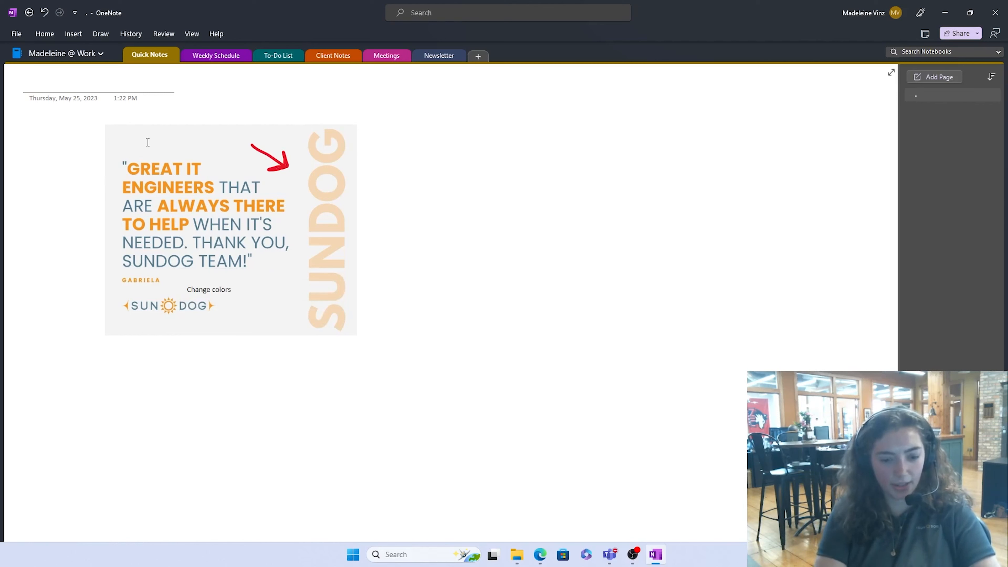
Add a separate note reading "Change to blue" and position it above the quote, beside the tail of the red arrow.
{"action": "type", "text": "Change to blue"}
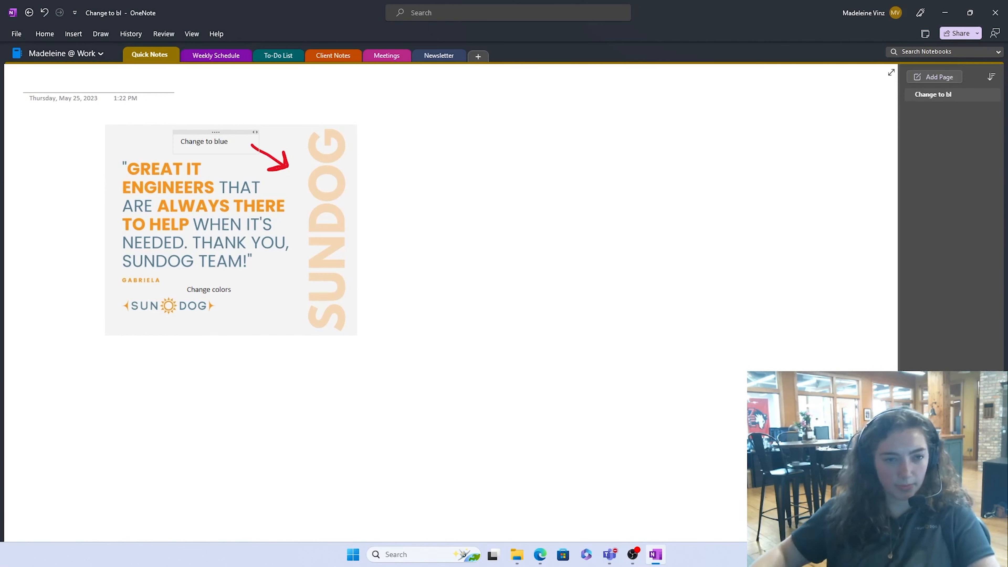
{"action": "left_click_drag", "start_coordinate": [191, 131], "coordinate": [145, 148]}
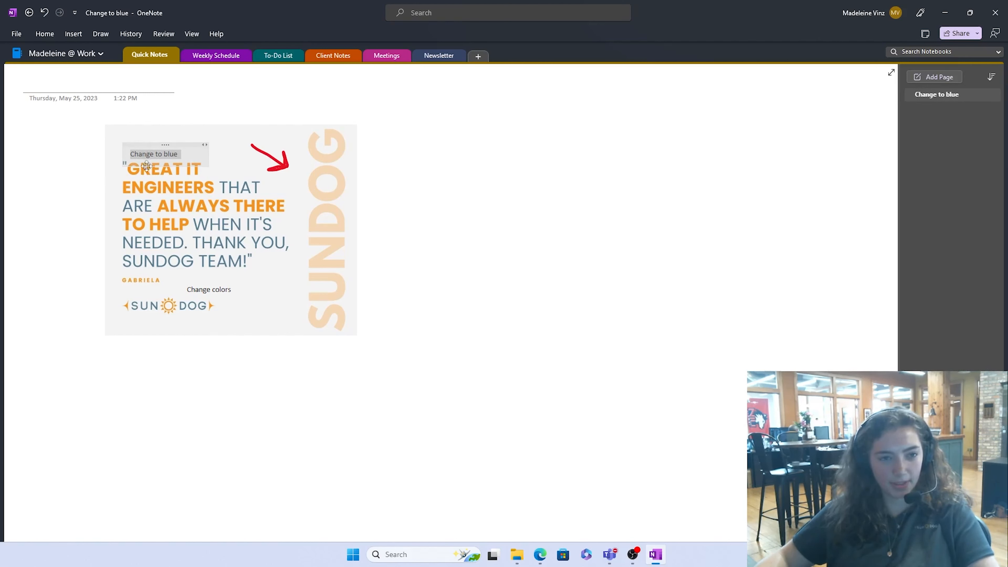
{"action": "left_click_drag", "start_coordinate": [164, 145], "coordinate": [202, 135]}
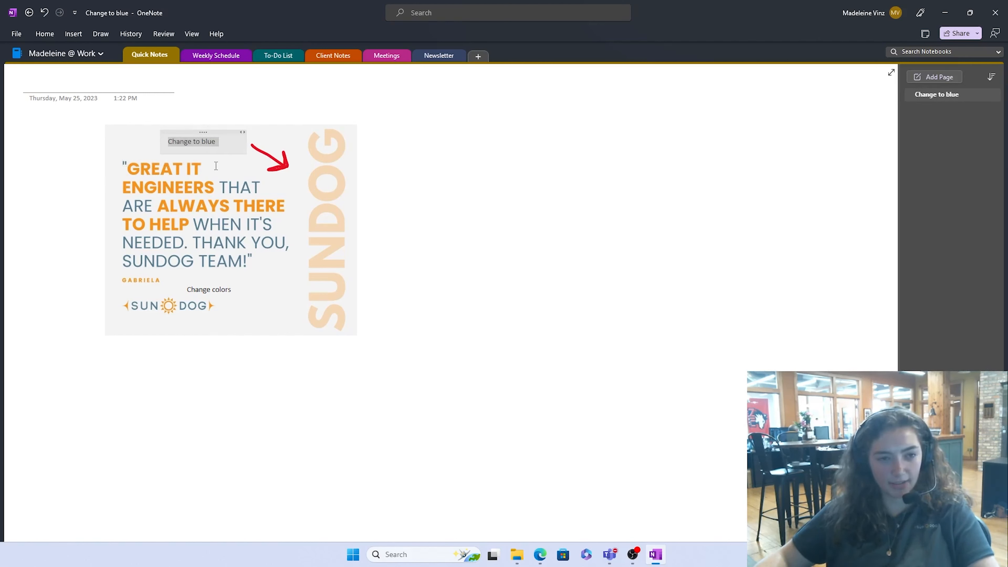
Insert the details of today's "Marketing Intern" meeting into the blank page of the Meetings section.
{"action": "mouse_move", "coordinate": [643, 558]}
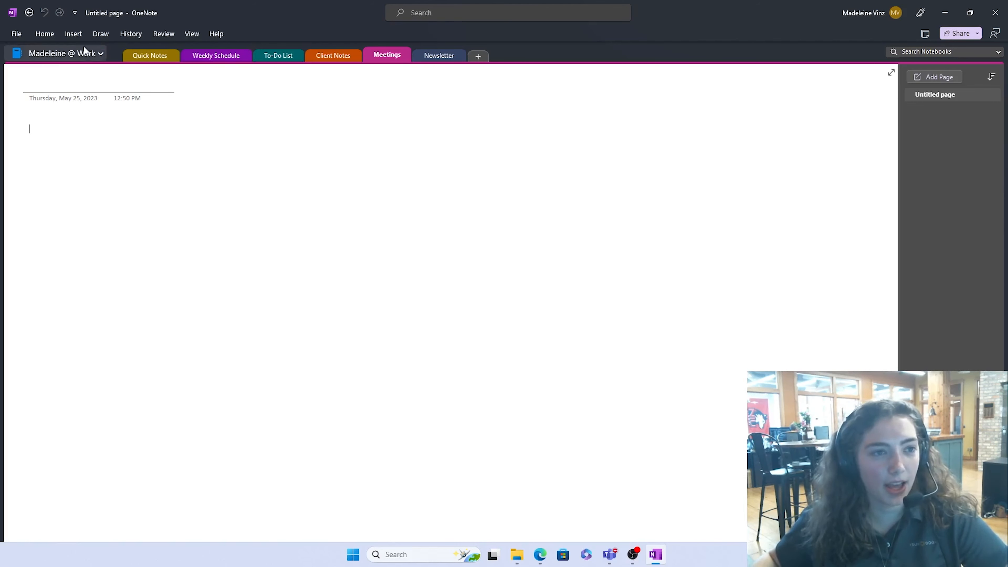
{"action": "left_click", "coordinate": [40, 34]}
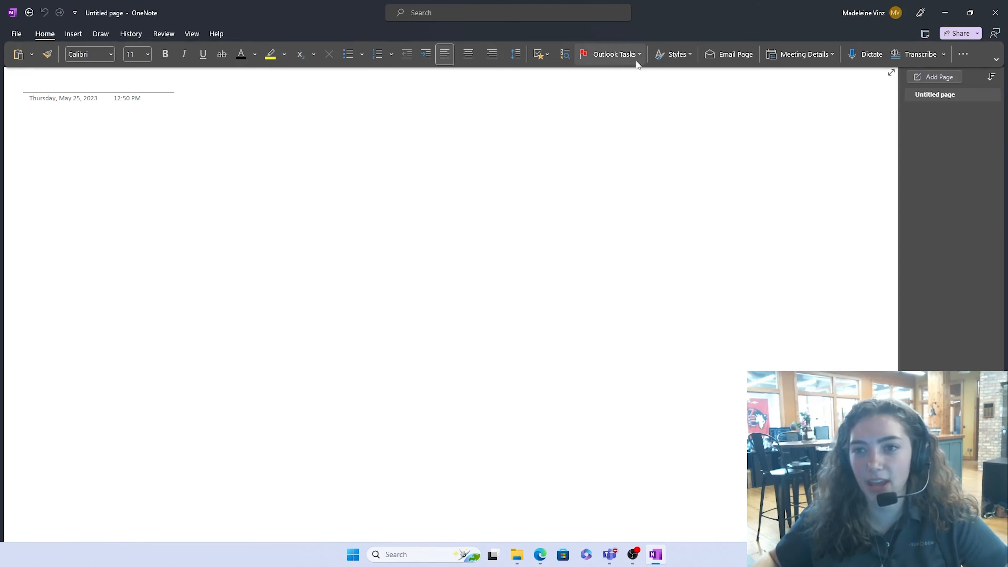
{"action": "left_click", "coordinate": [804, 55]}
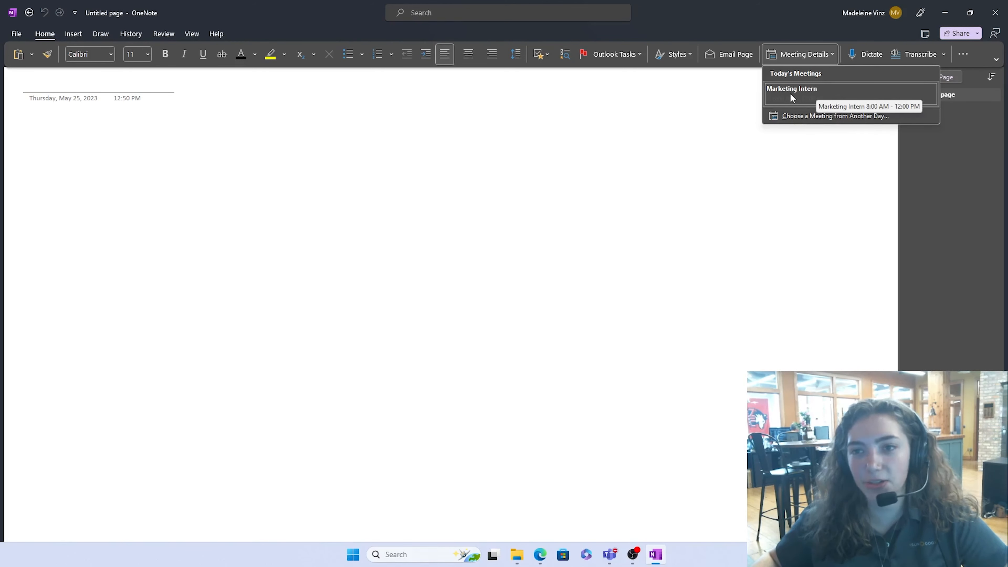
{"action": "left_click", "coordinate": [781, 91]}
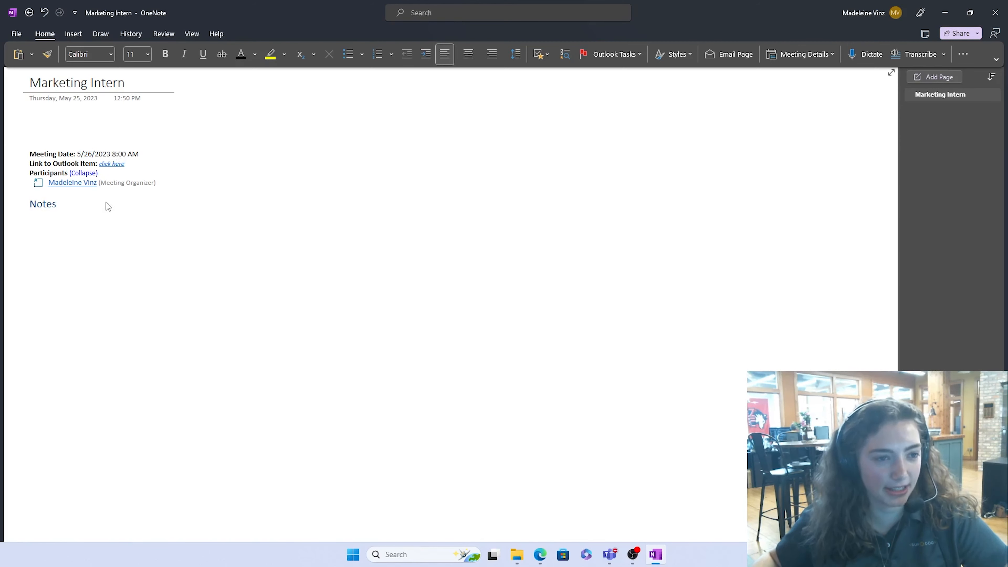
{"action": "left_click", "coordinate": [81, 207]}
{"action": "left_click", "coordinate": [89, 136]}
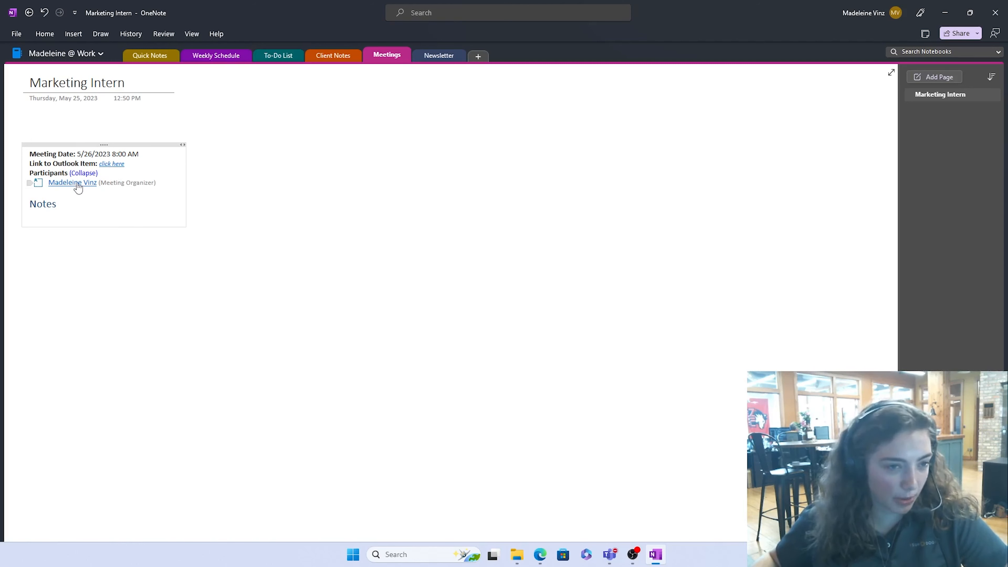
{"action": "mouse_move", "coordinate": [60, 187]}
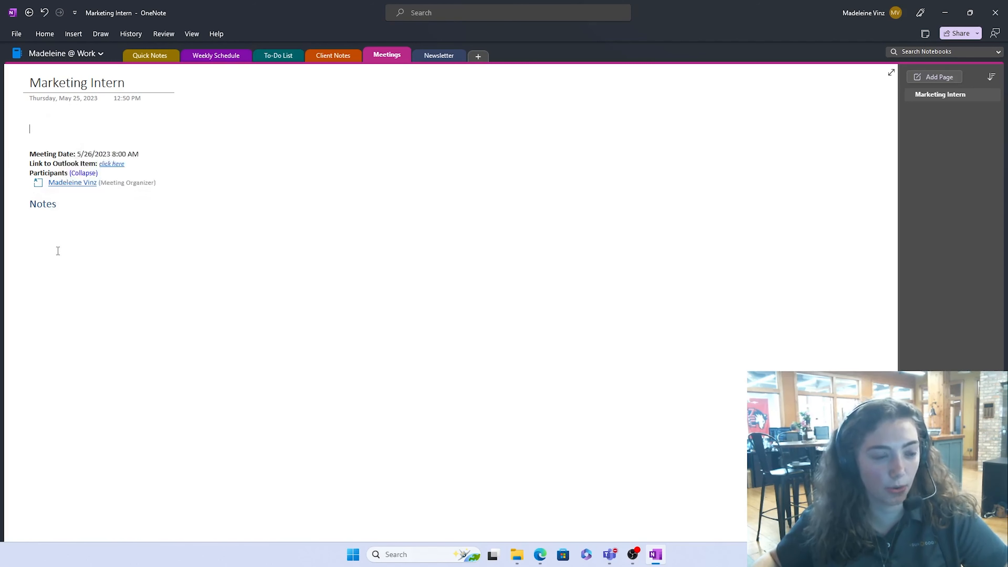
Under the Notes heading, write two lines: "Send follow-up Notes" and "Send out newsletter next week".
{"action": "left_click", "coordinate": [32, 216]}
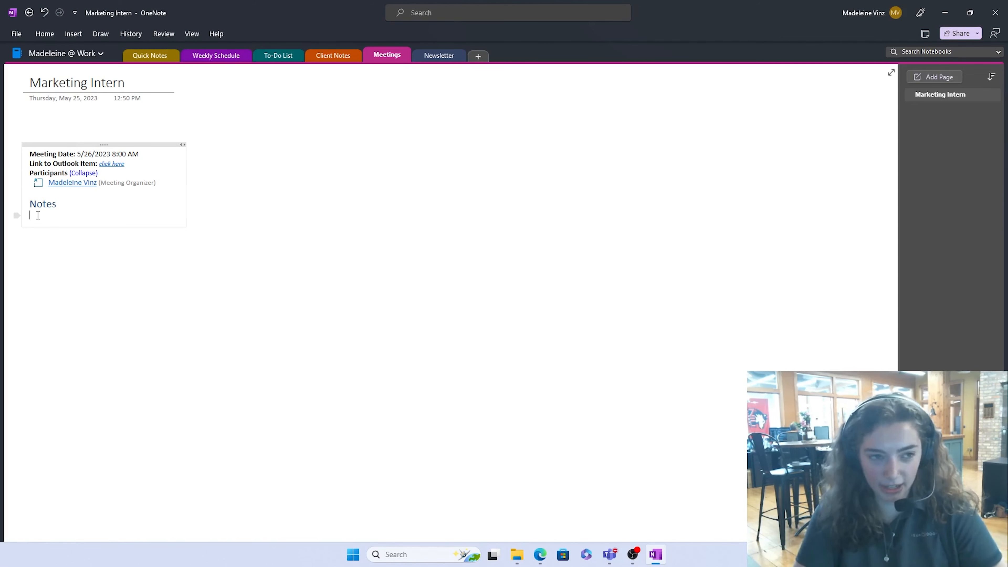
{"action": "type", "text": "S"}
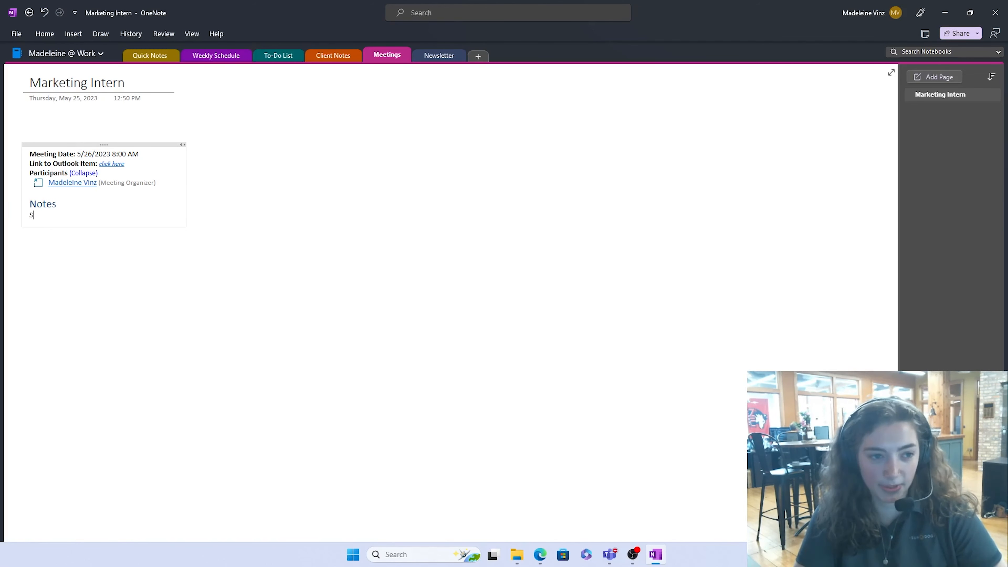
{"action": "type", "text": "end follo-"}
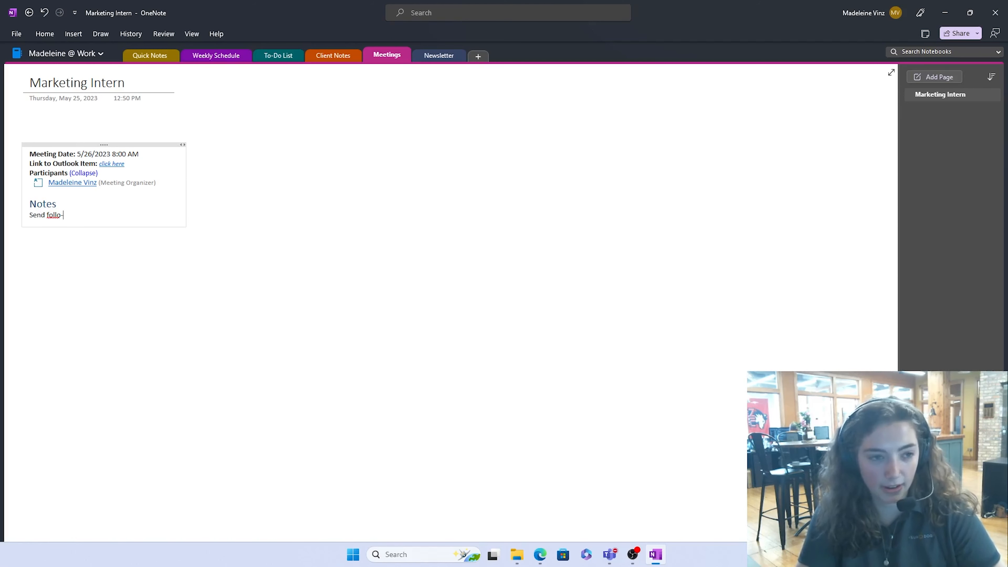
{"action": "type", "text": "u"}
{"action": "key", "text": "BackSpace"}
{"action": "key", "text": "BackSpace"}
{"action": "type", "text": "w-up Notes"}
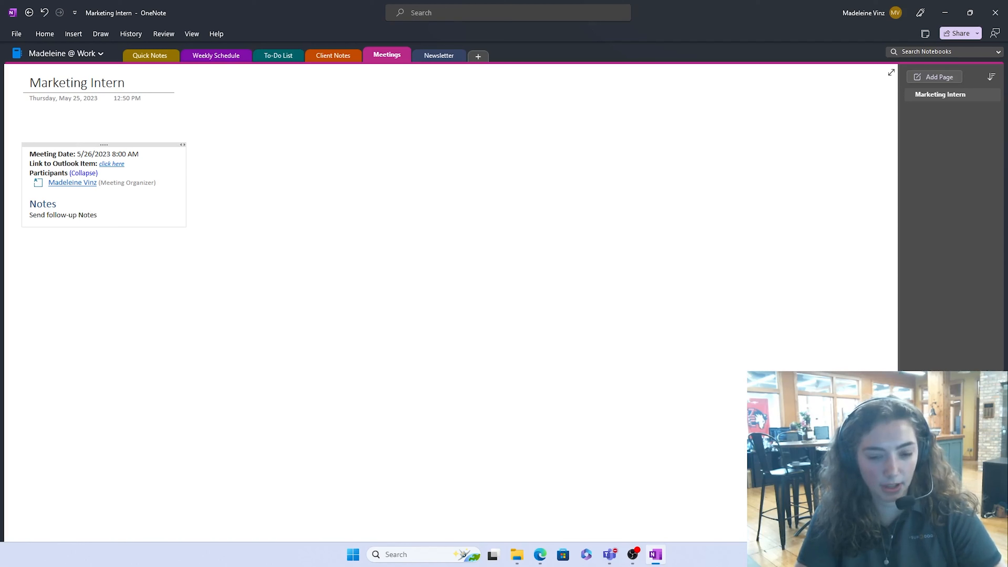
{"action": "key", "text": "Return"}
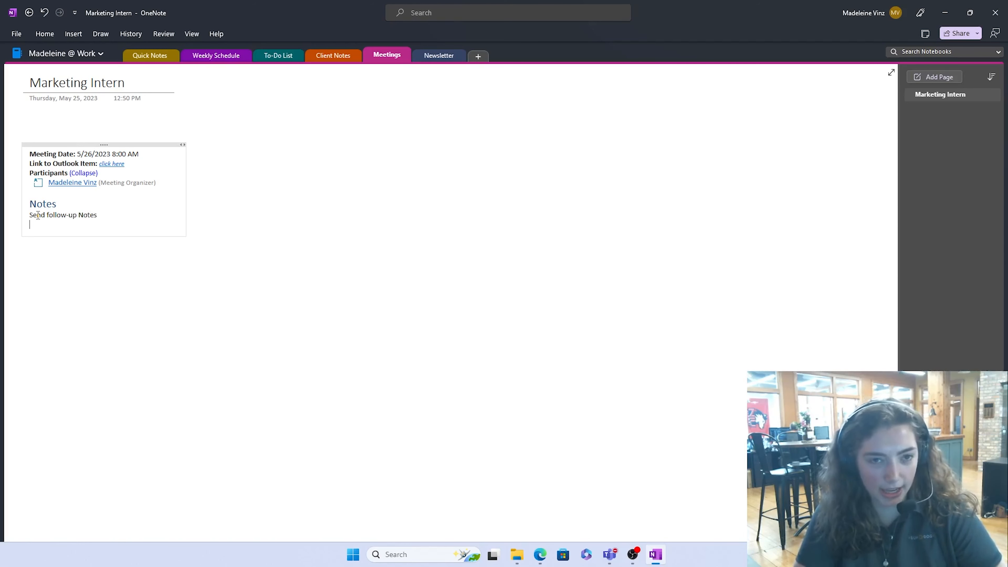
{"action": "type", "text": "Send"}
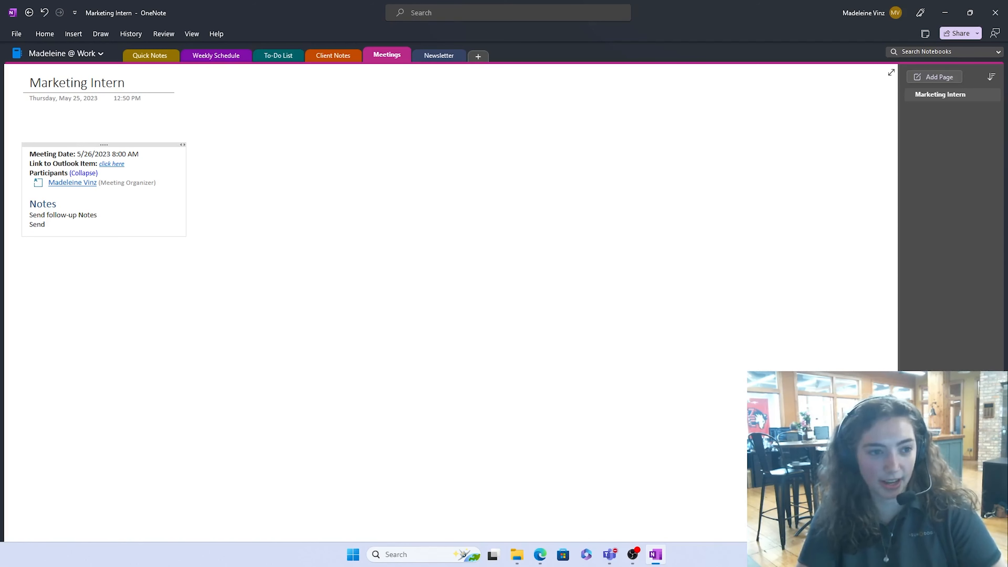
{"action": "type", "text": " out new"}
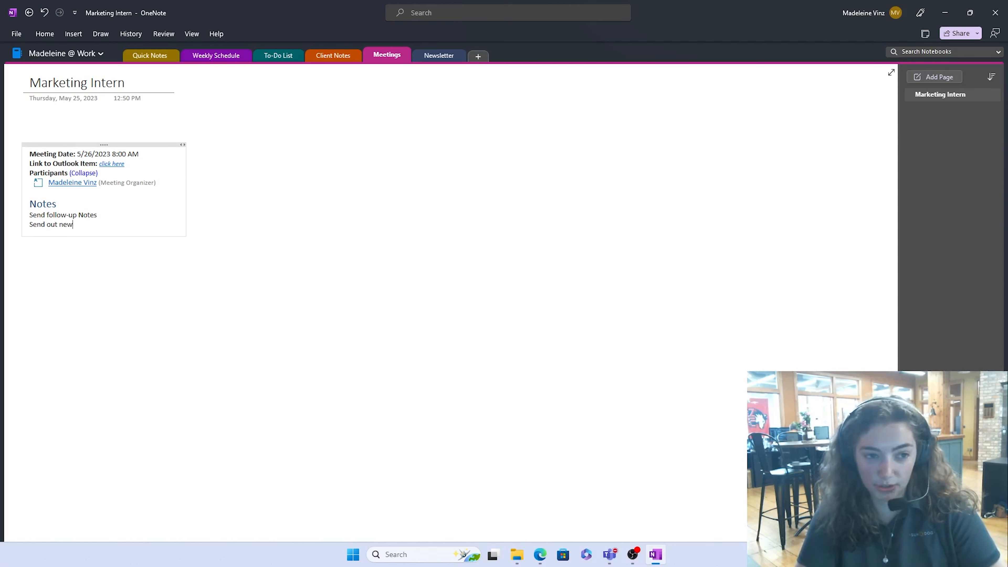
{"action": "type", "text": "sletter next week"}
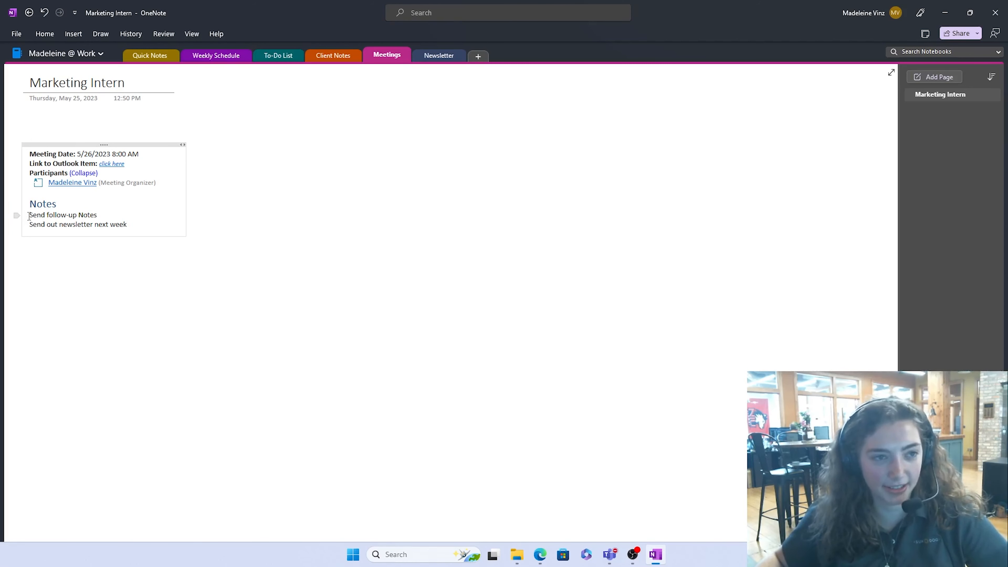
Flag the line "Send out newsletter next week" as an Outlook task due Next Week.
{"action": "left_click", "coordinate": [50, 34]}
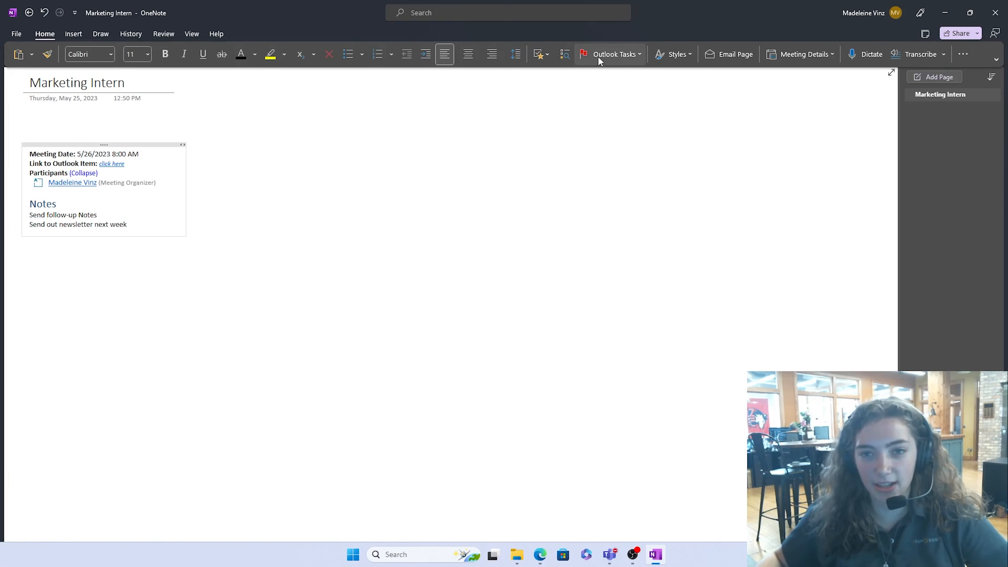
{"action": "left_click", "coordinate": [598, 56]}
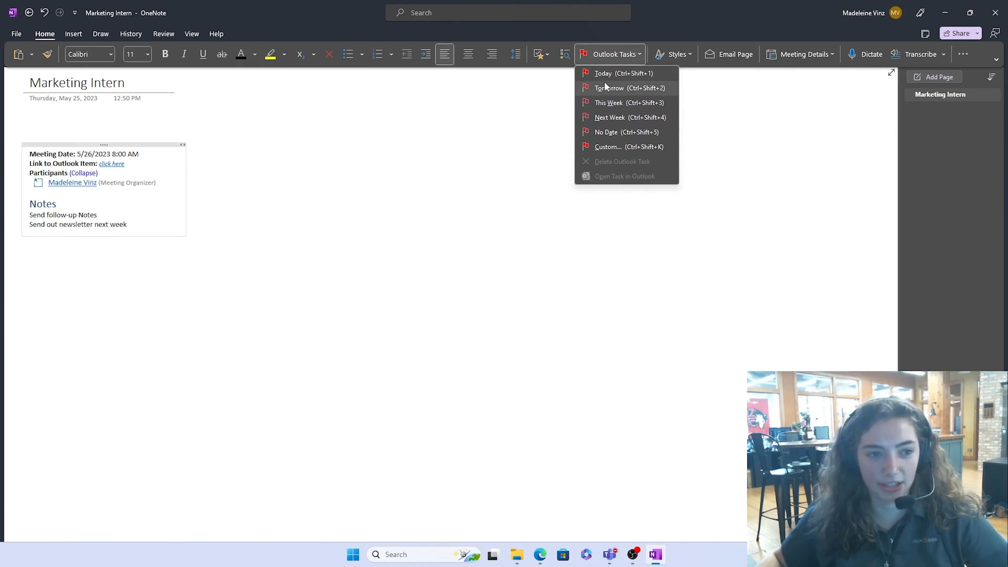
{"action": "left_click", "coordinate": [33, 226]}
{"action": "left_click", "coordinate": [31, 225]}
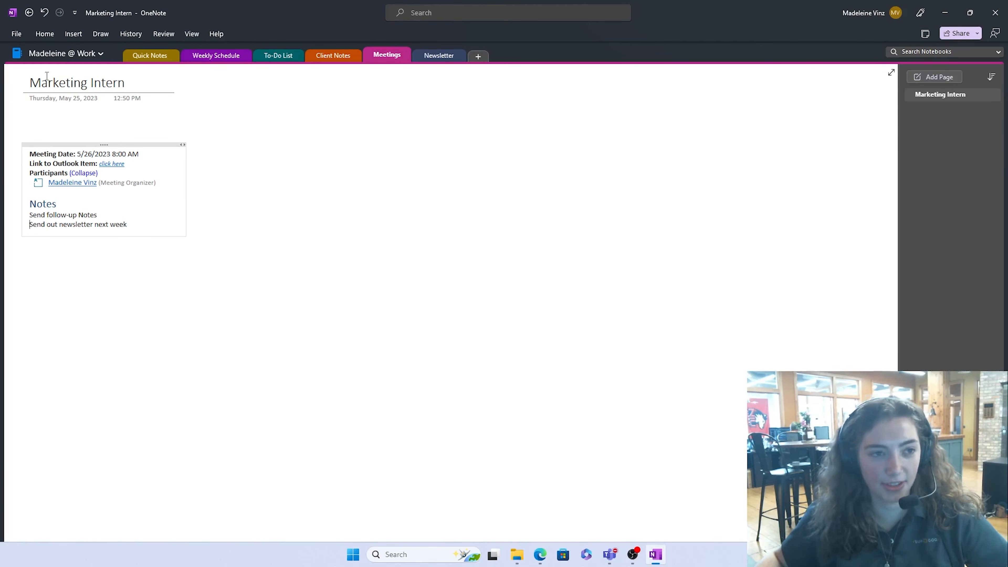
{"action": "left_click", "coordinate": [44, 33]}
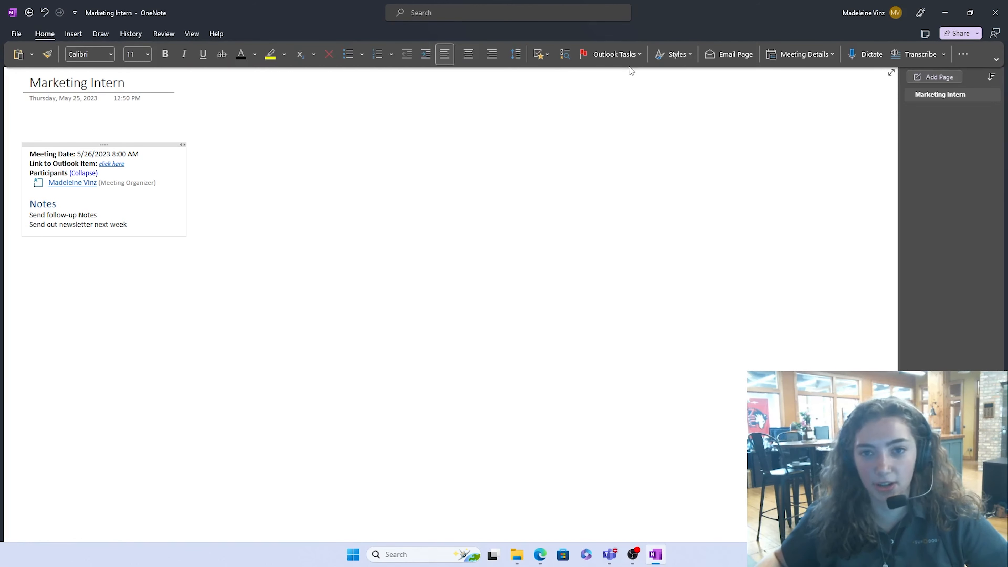
{"action": "left_click", "coordinate": [629, 60]}
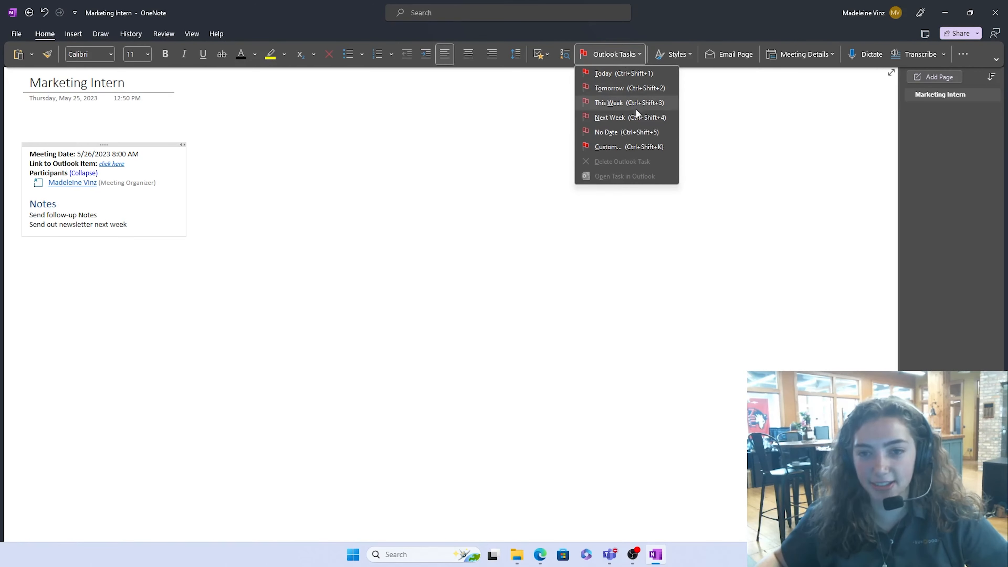
{"action": "left_click", "coordinate": [633, 116]}
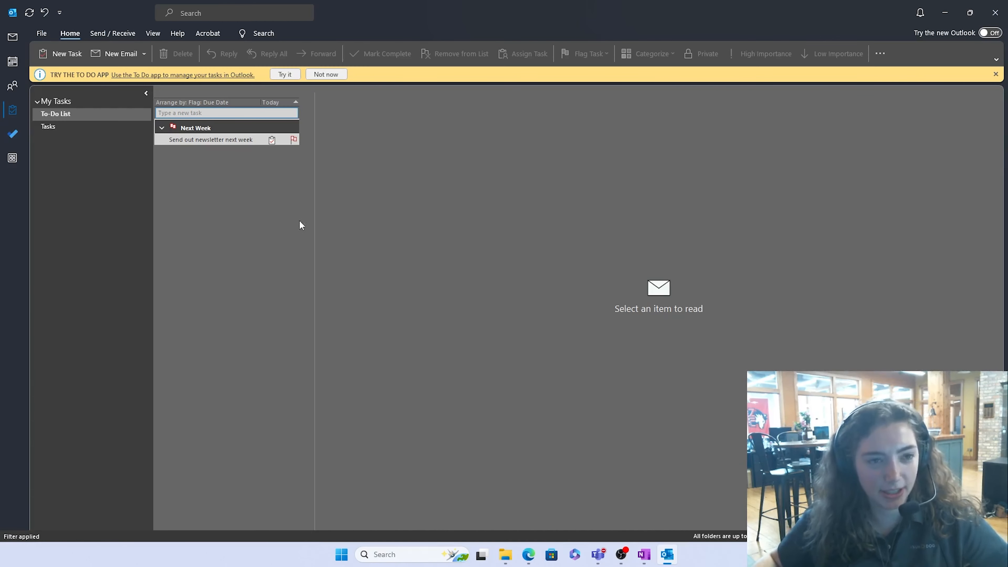
Switch to Outlook and check the flagged newsletter task in the To-Do List.
{"action": "left_click", "coordinate": [12, 112]}
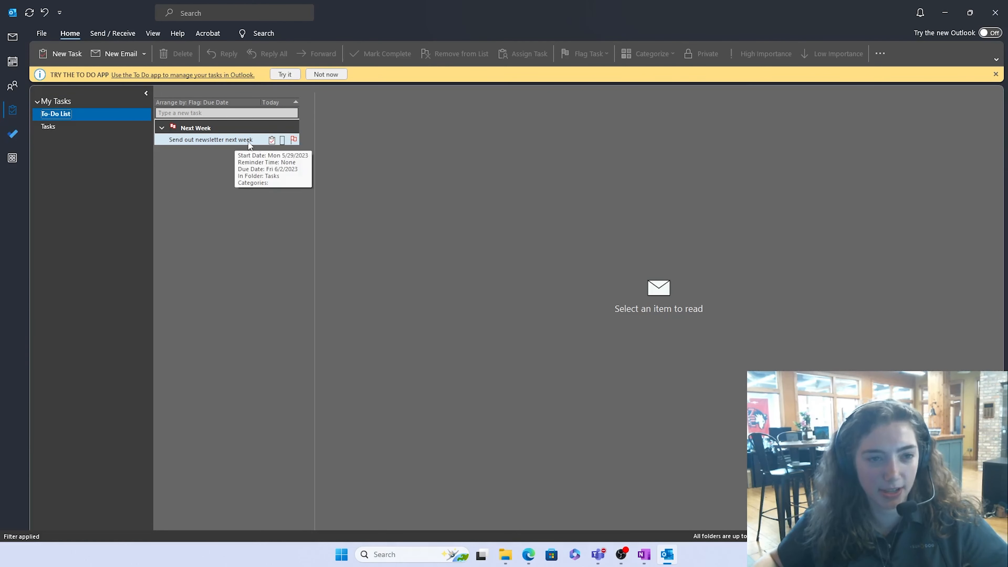
{"action": "left_click", "coordinate": [192, 127]}
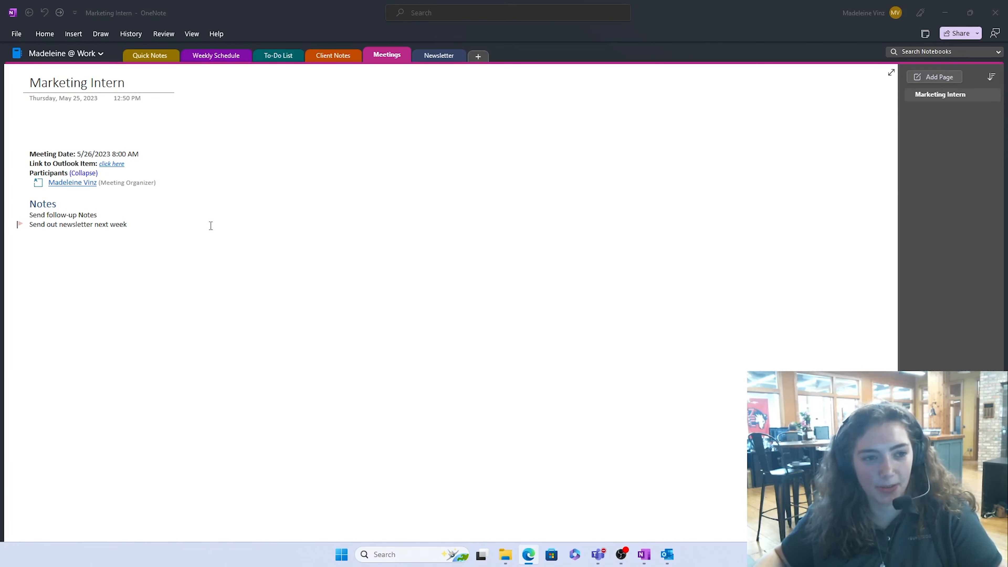
Back in OneNote, tag the line "Send follow-up Notes" as Important and run Find Tags.
{"action": "left_click", "coordinate": [21, 211]}
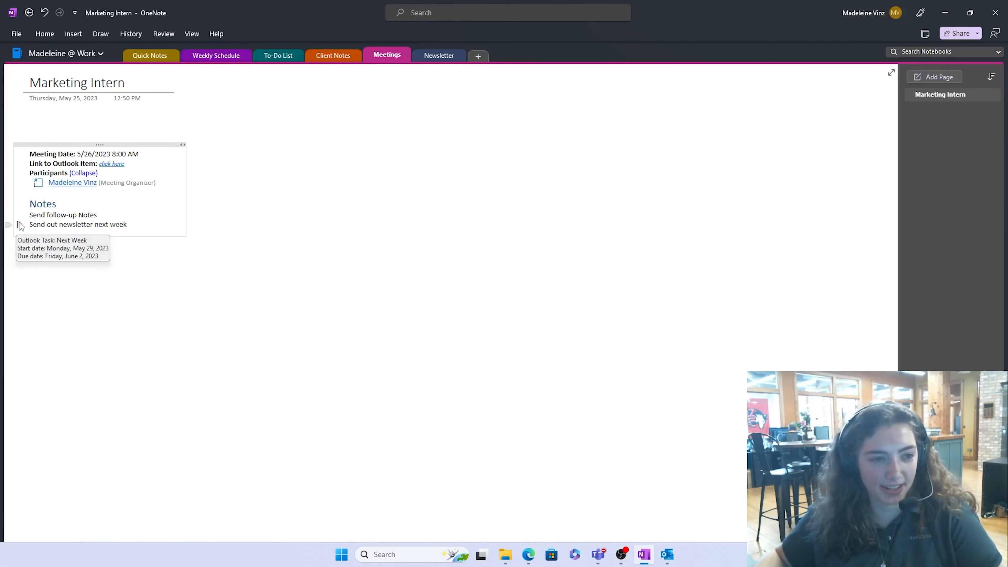
{"action": "left_click", "coordinate": [43, 34]}
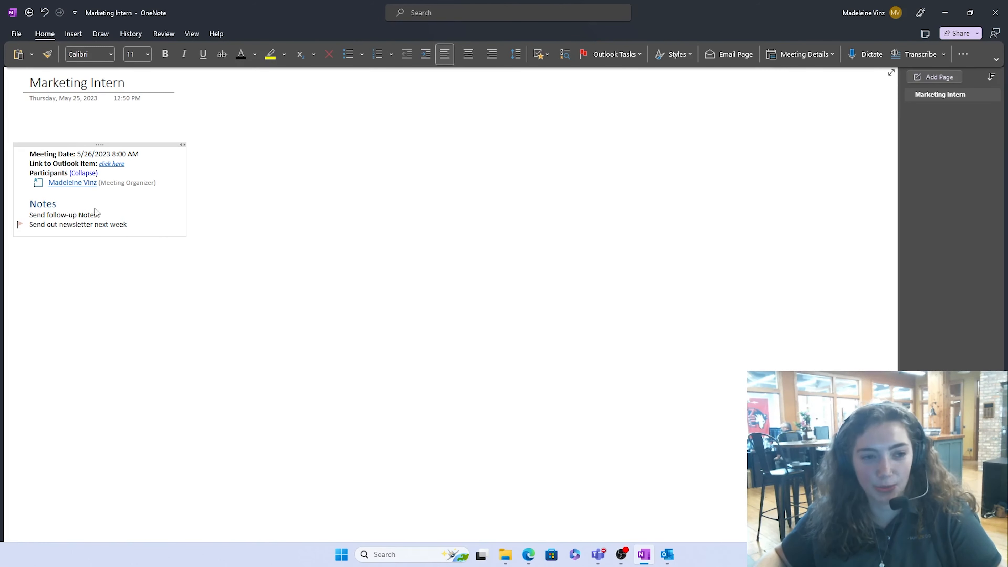
{"action": "left_click", "coordinate": [586, 58]}
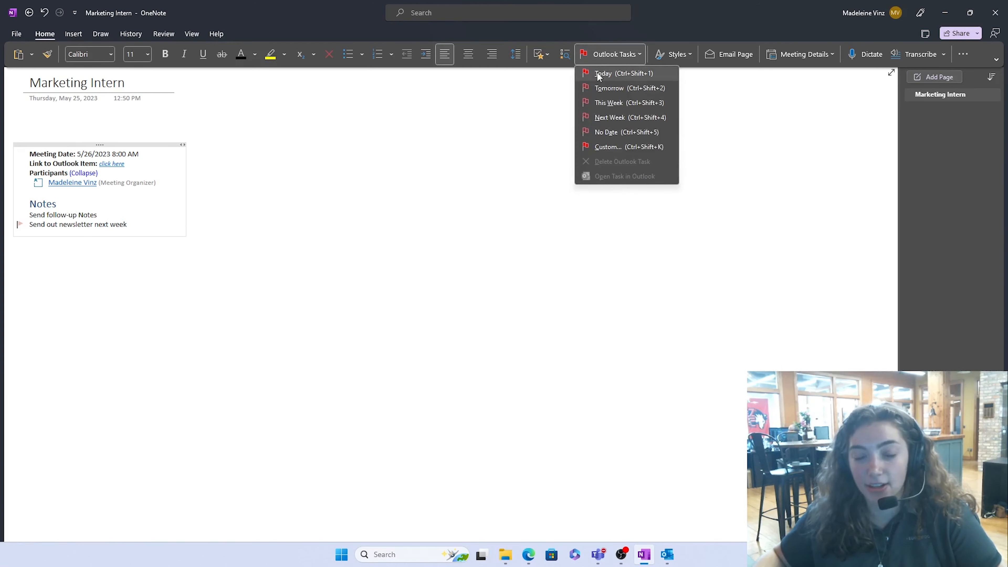
{"action": "left_click", "coordinate": [547, 55]}
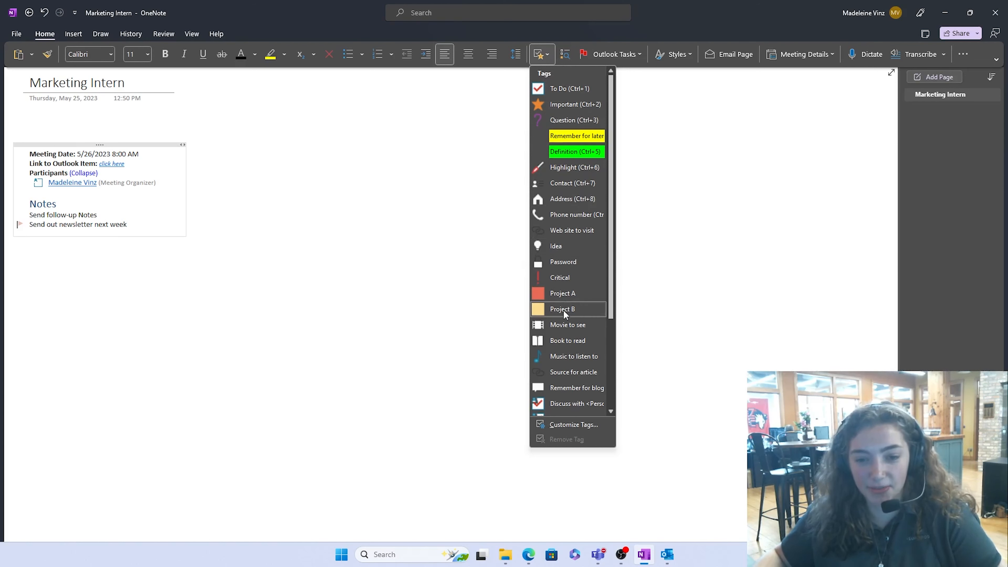
{"action": "scroll", "coordinate": [564, 310], "scroll_direction": "down", "scroll_amount": 3}
{"action": "scroll", "coordinate": [558, 315], "scroll_direction": "up", "scroll_amount": 3}
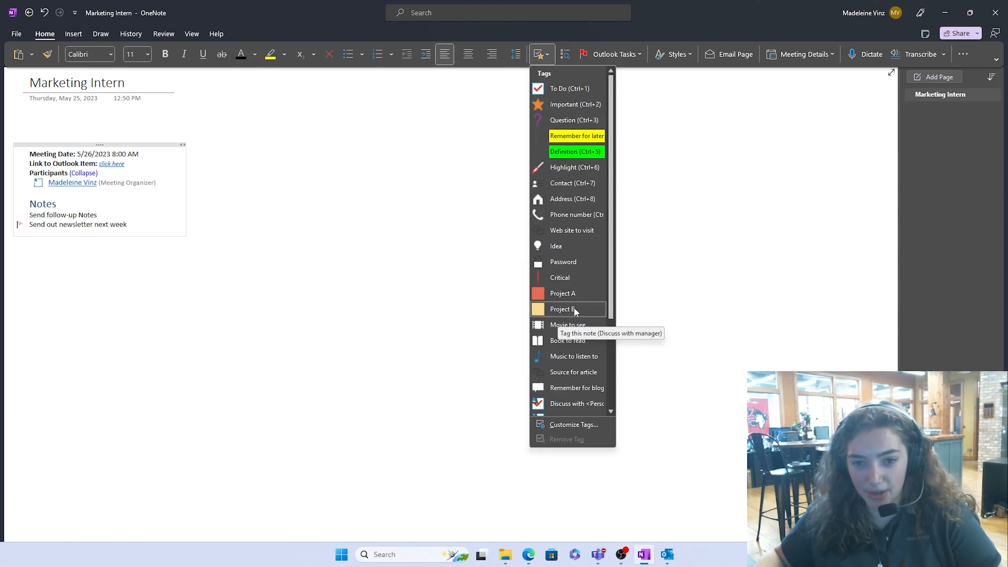
{"action": "left_click", "coordinate": [575, 104]}
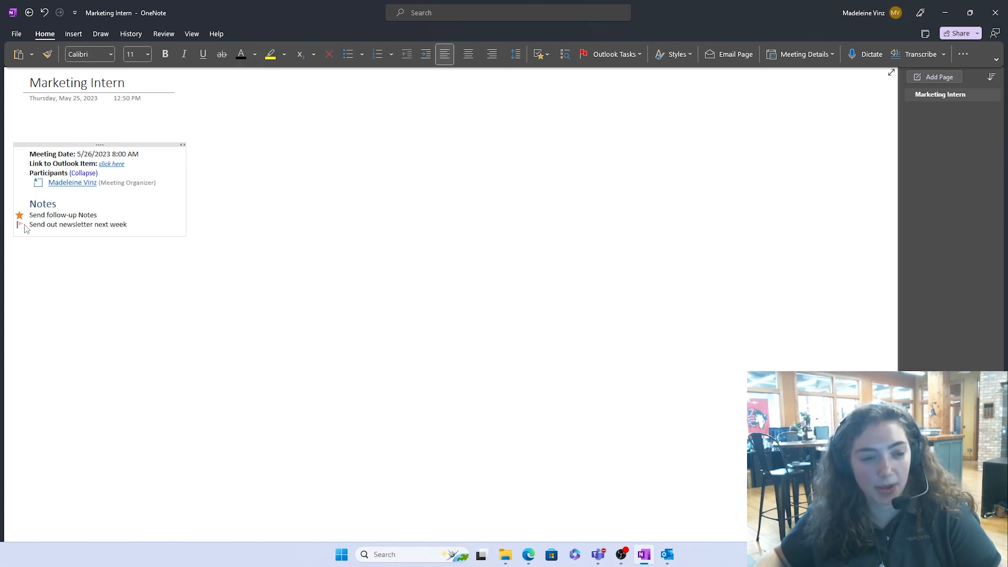
{"action": "left_click", "coordinate": [565, 56]}
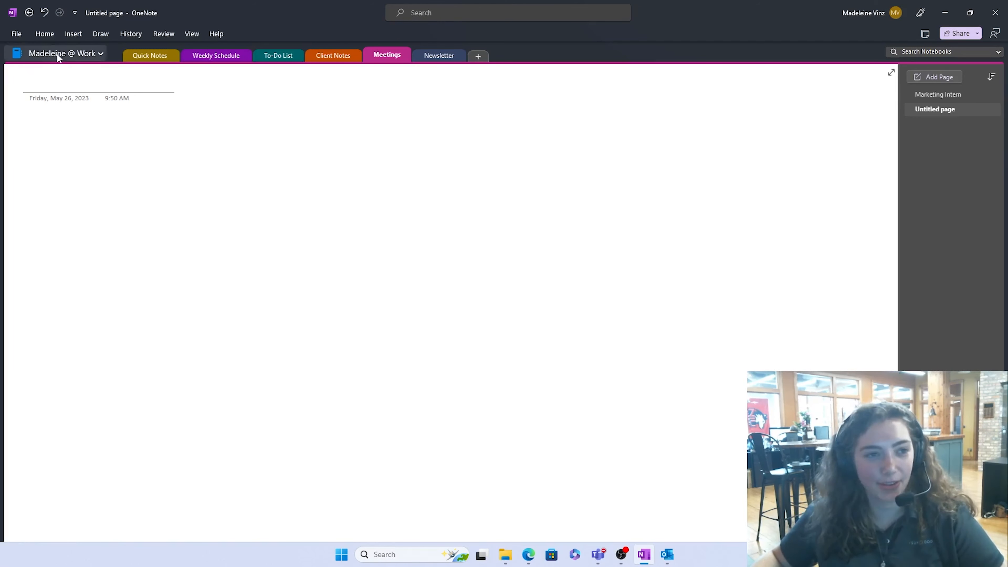
Create a new quick note reading "Send out newsletter", placed over the middle of the page, and close it.
{"action": "left_click", "coordinate": [189, 35]}
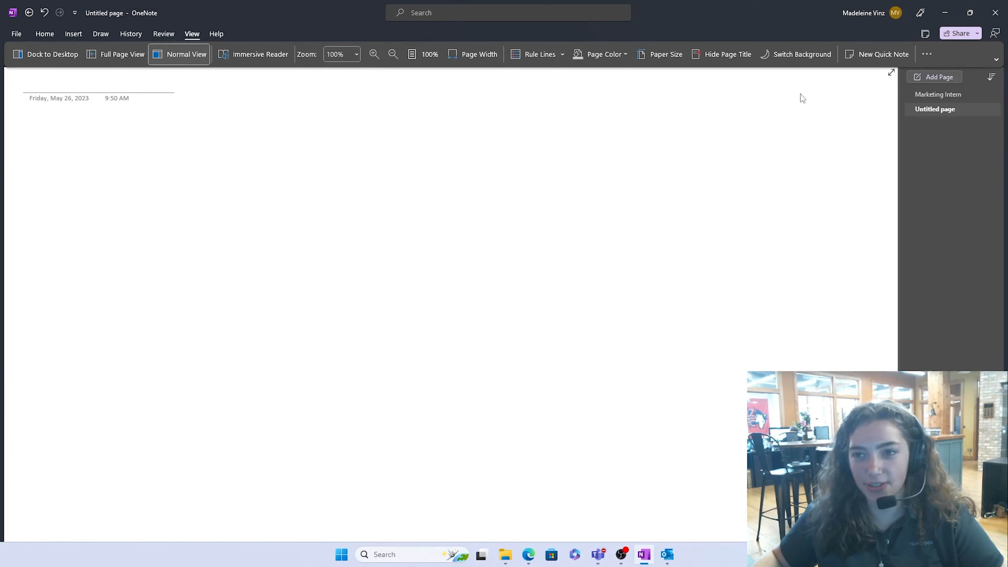
{"action": "left_click", "coordinate": [861, 60]}
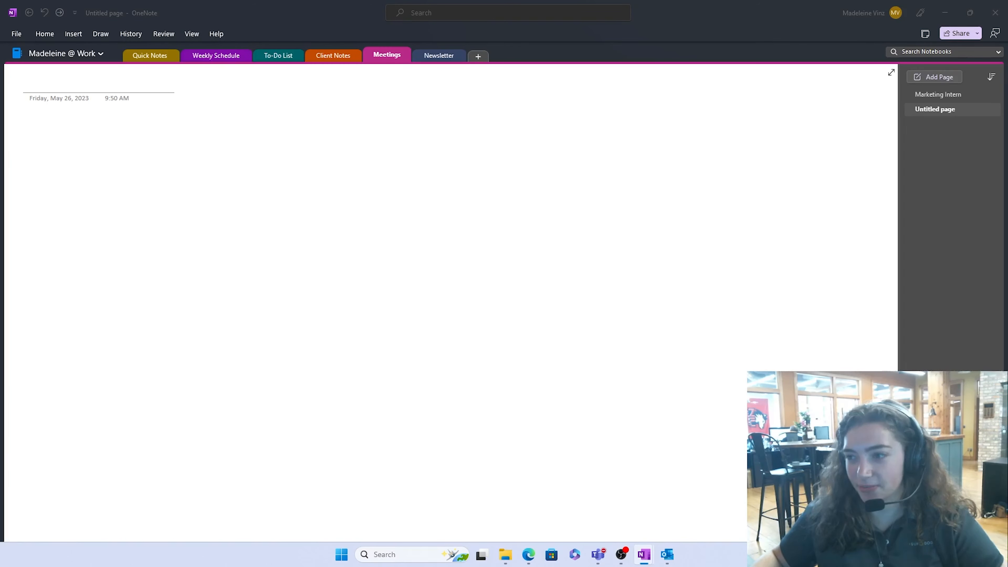
{"action": "left_click_drag", "start_coordinate": [655, 113], "coordinate": [344, 112]}
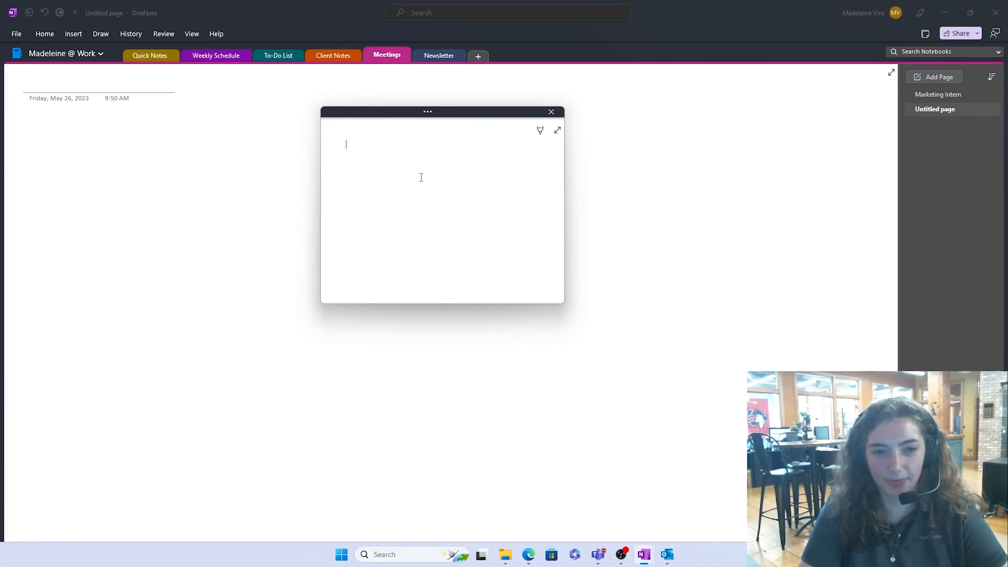
{"action": "type", "text": "Send out ne"}
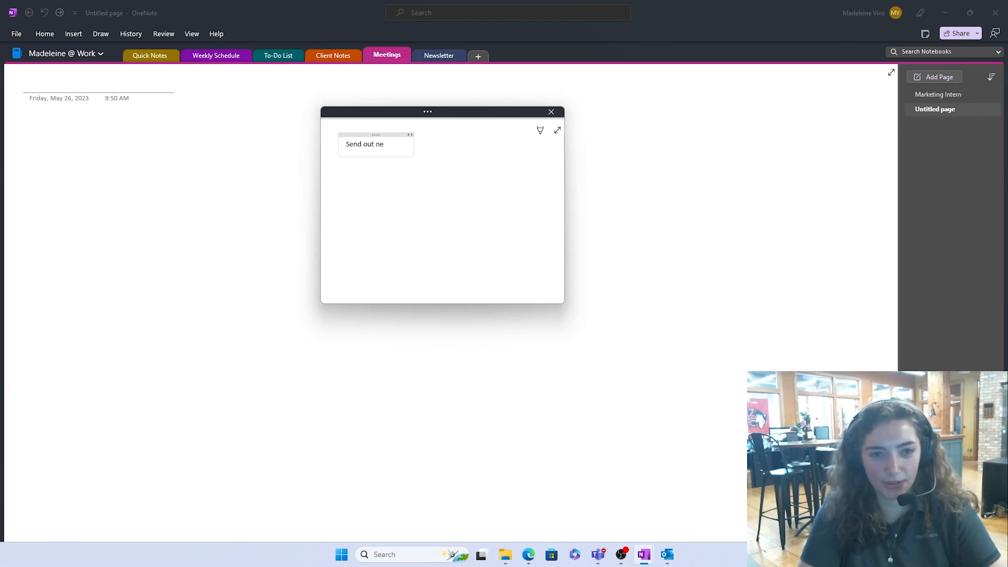
{"action": "type", "text": "wsletter"}
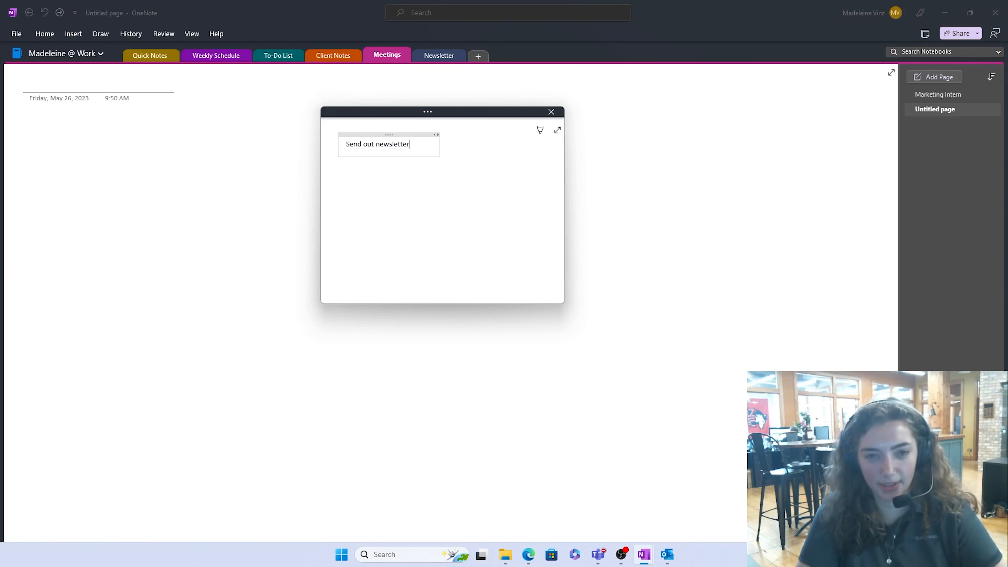
{"action": "key", "text": "Return"}
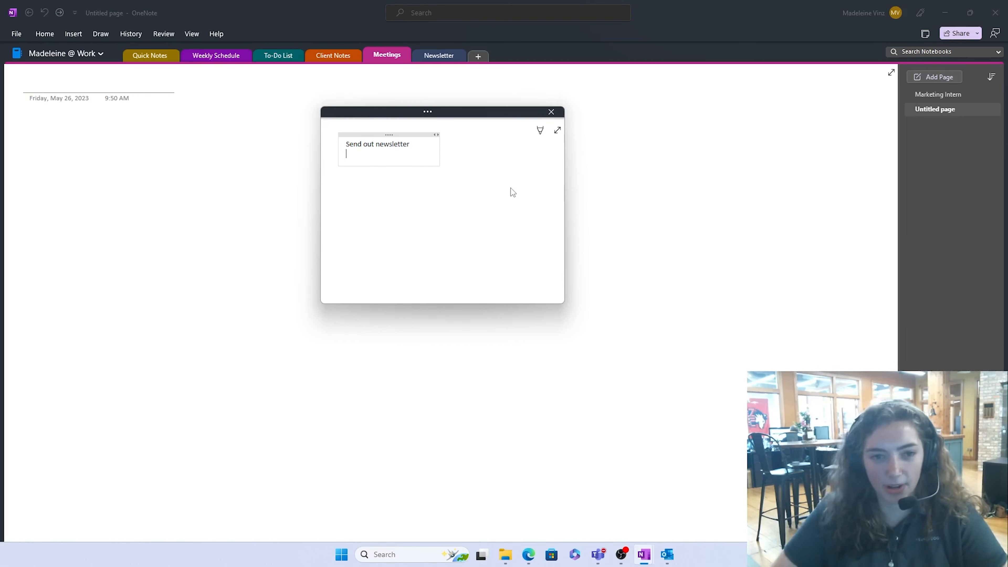
{"action": "left_click", "coordinate": [593, 137]}
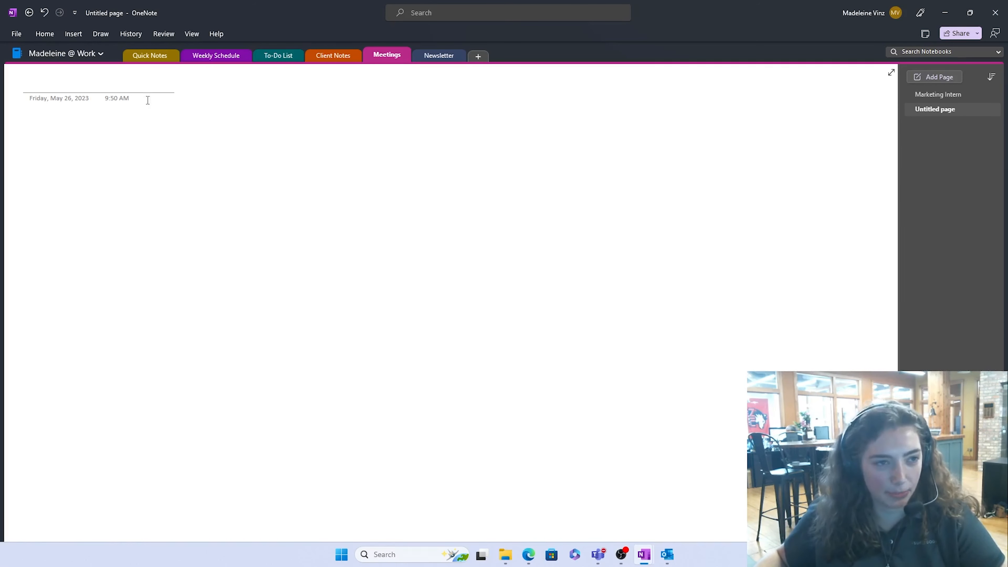
Open the Quick Notes collection to view the saved newsletter note.
{"action": "left_click", "coordinate": [80, 54]}
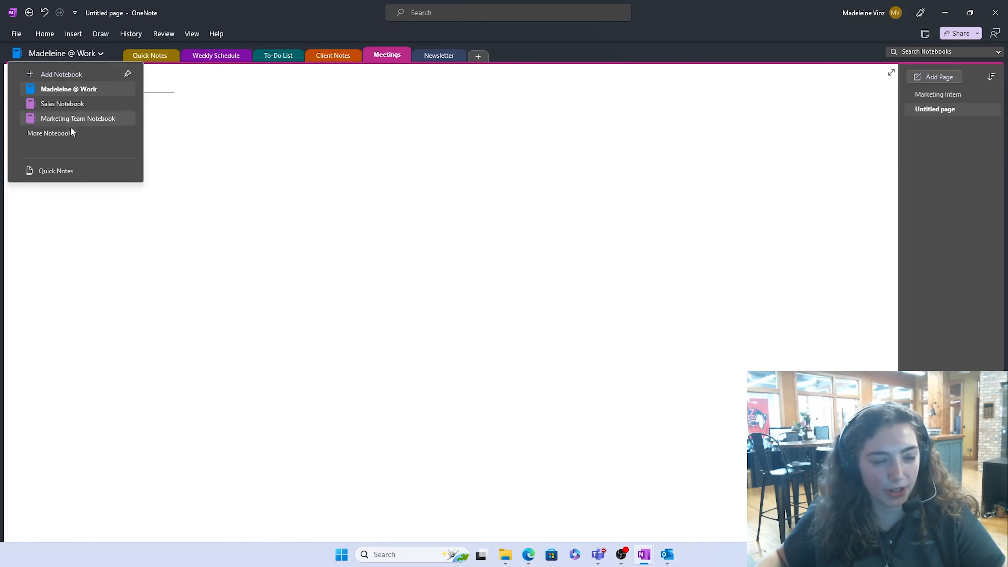
{"action": "left_click", "coordinate": [52, 170]}
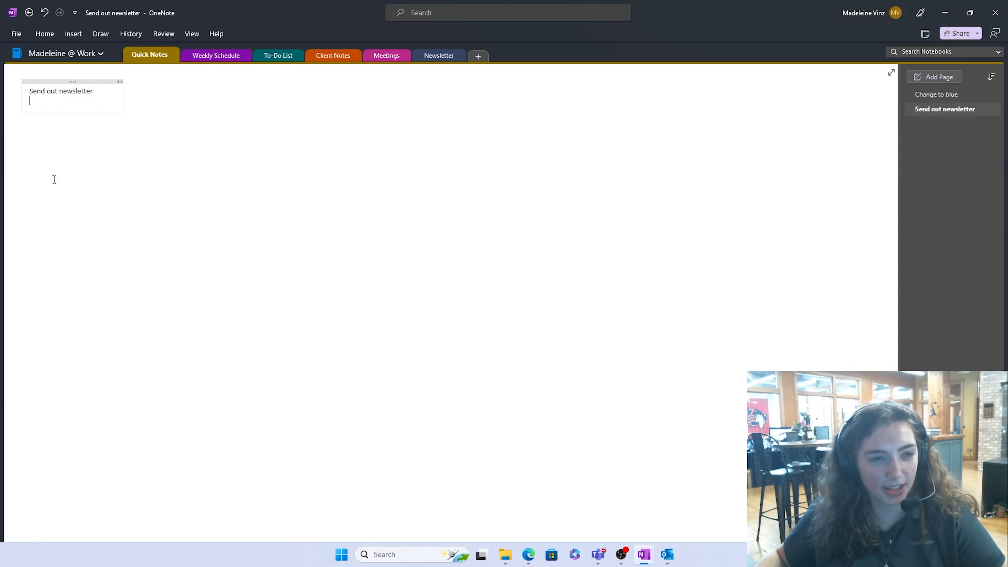